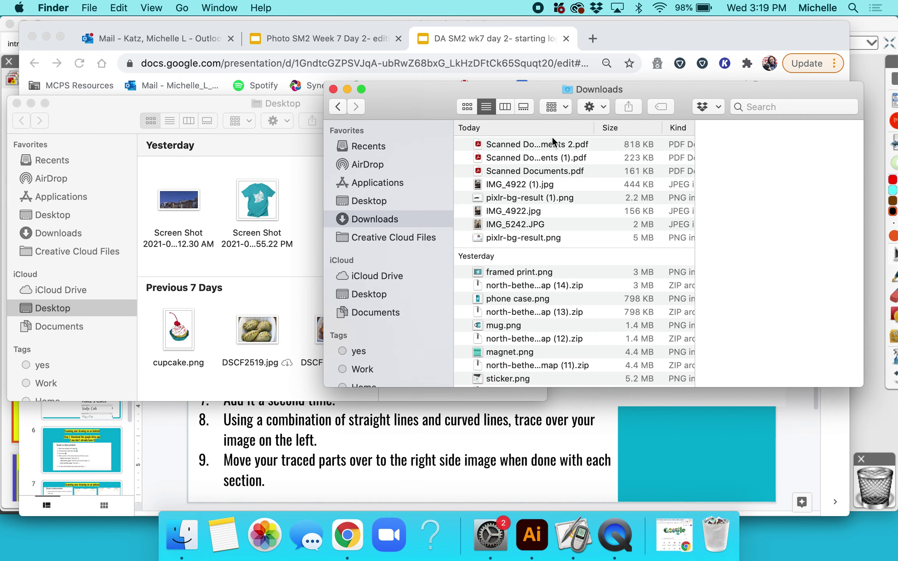
# Open the scanned PDF "Scanned Documents 2.pdf", fit the whole logo sketch in view, and take a screenshot of just the sketch
pyautogui.doubleClick(557, 143)
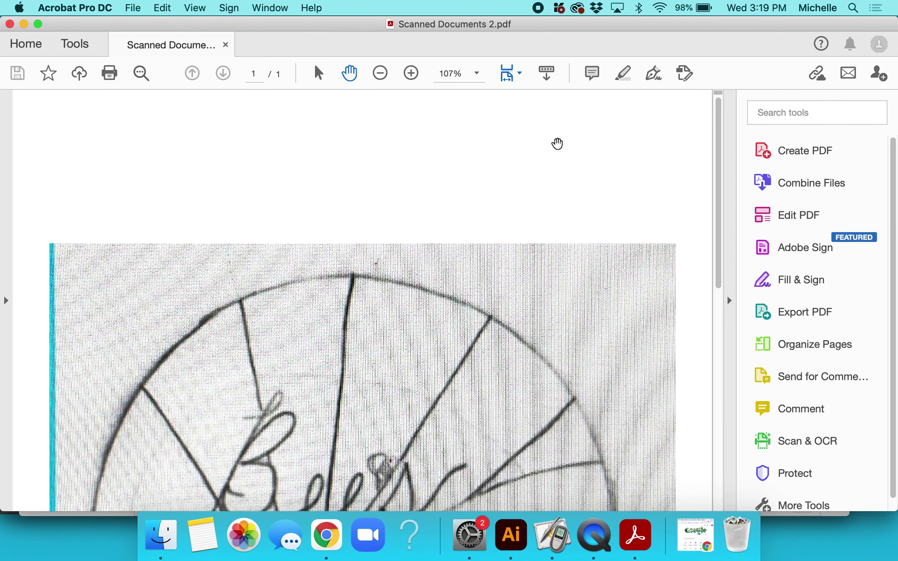
pyautogui.click(377, 78)
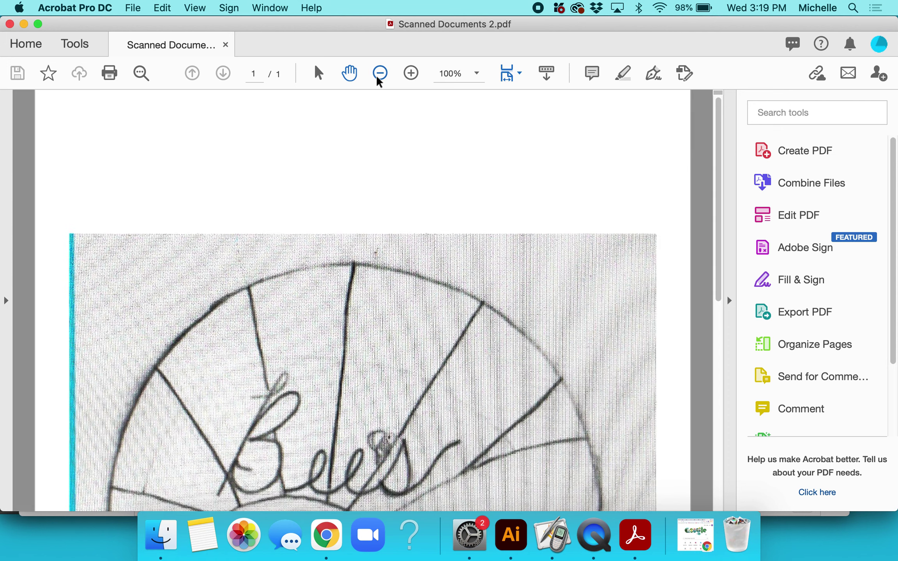
pyautogui.click(377, 78)
pyautogui.click(377, 77)
pyautogui.click(377, 79)
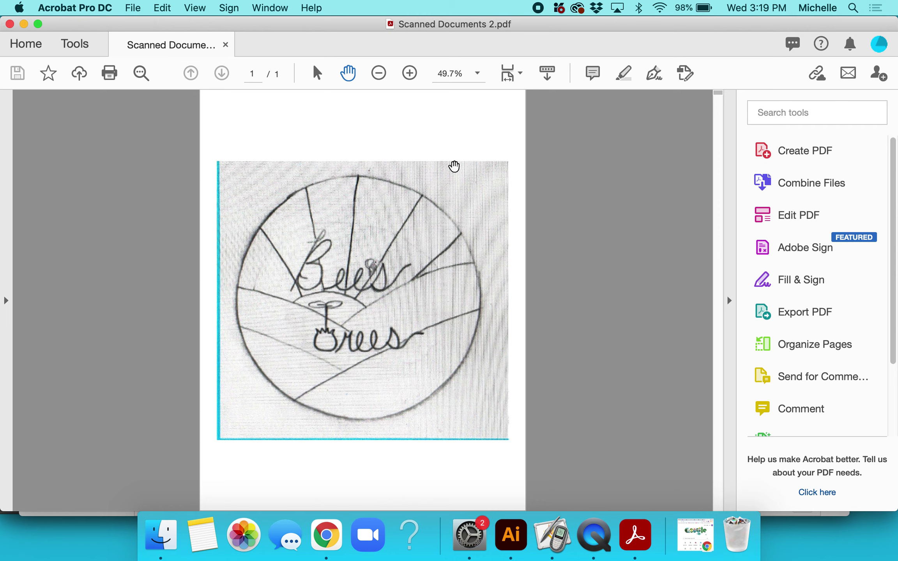
pyautogui.moveTo(504, 164)
pyautogui.mouseDown()
pyautogui.moveTo(354, 167)
pyautogui.moveTo(263, 196)
pyautogui.moveTo(236, 235)
pyautogui.moveTo(225, 432)
pyautogui.mouseUp()
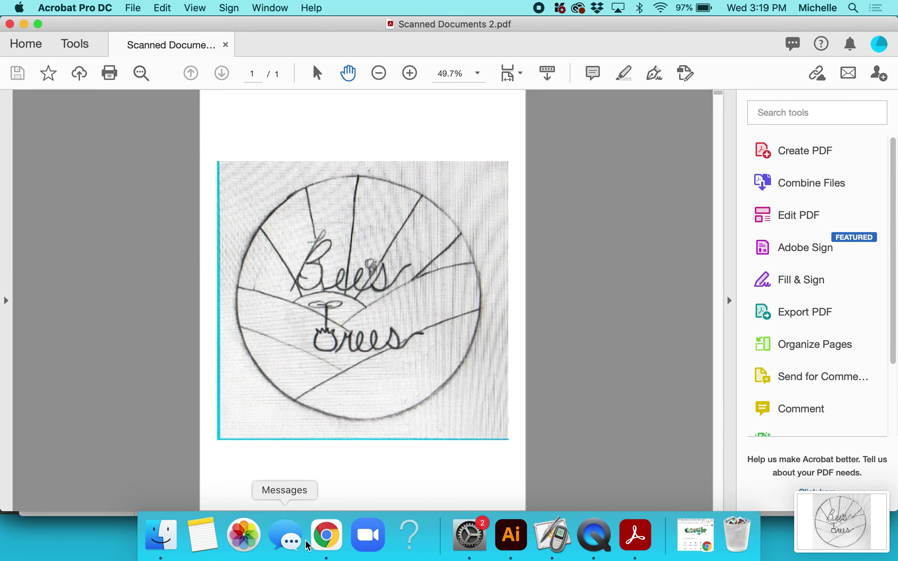
# Switch to Chrome and create a new Google Drawings file from My Drive in a new tab
pyautogui.click(326, 535)
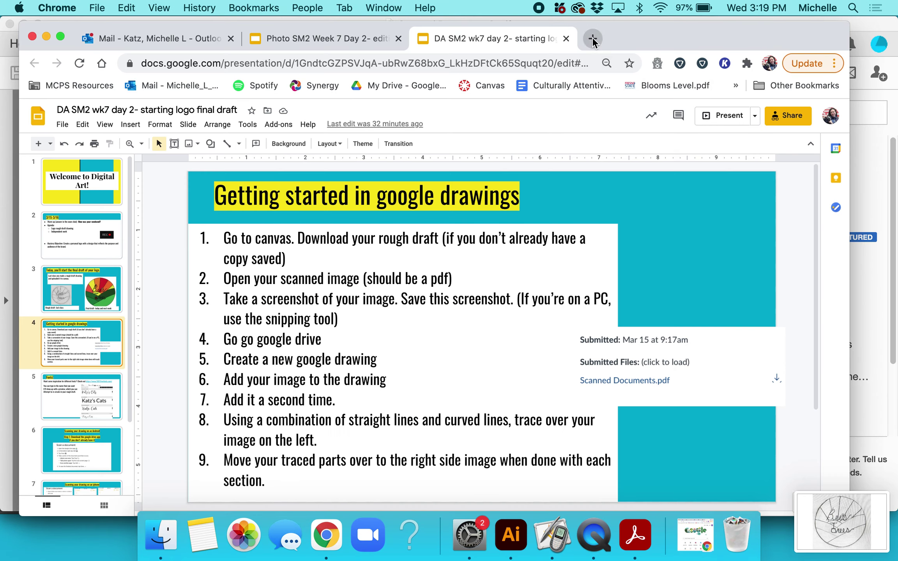
pyautogui.click(592, 38)
pyautogui.click(395, 86)
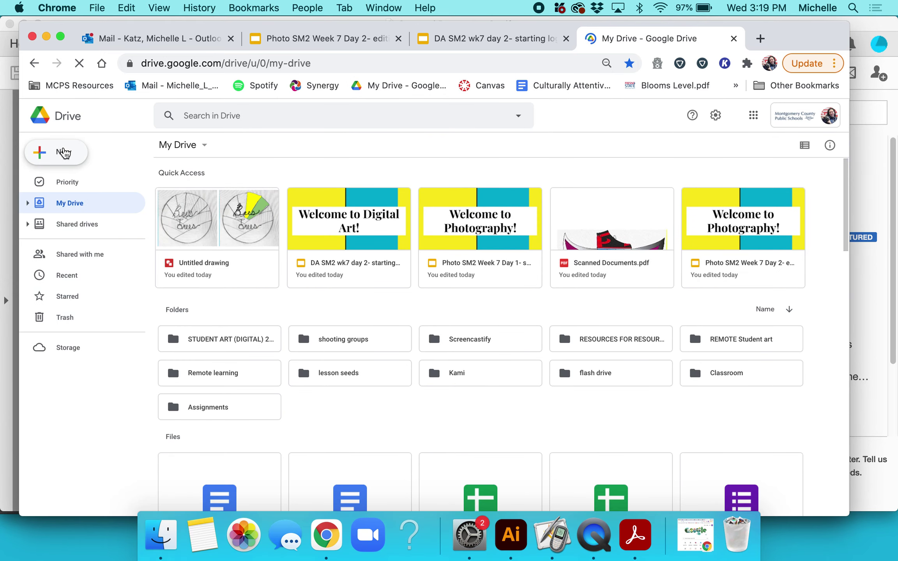
pyautogui.click(65, 152)
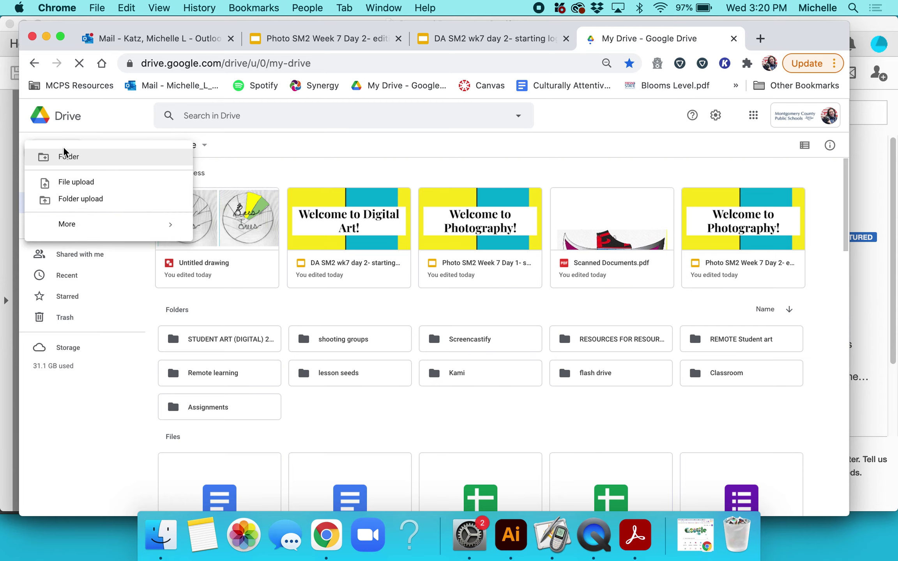
pyautogui.moveTo(92, 231)
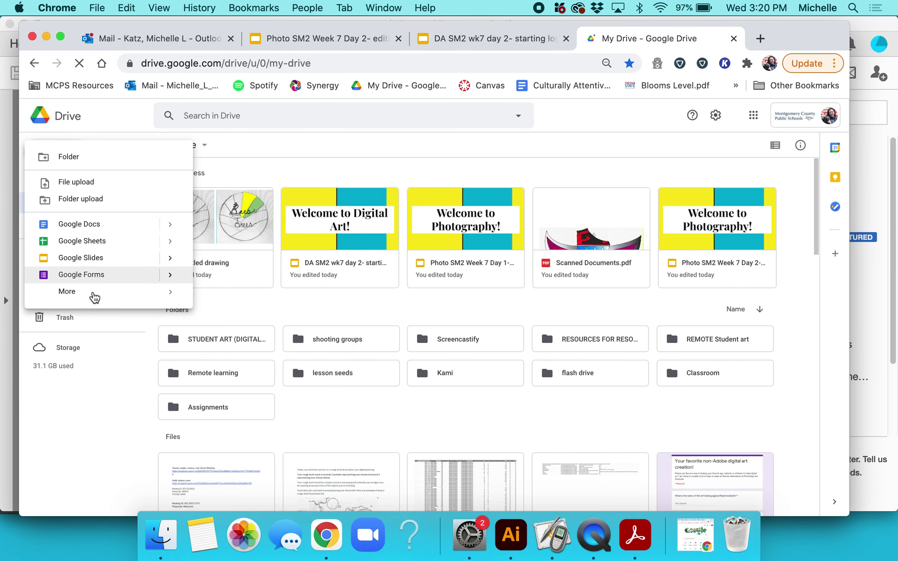
pyautogui.moveTo(97, 295)
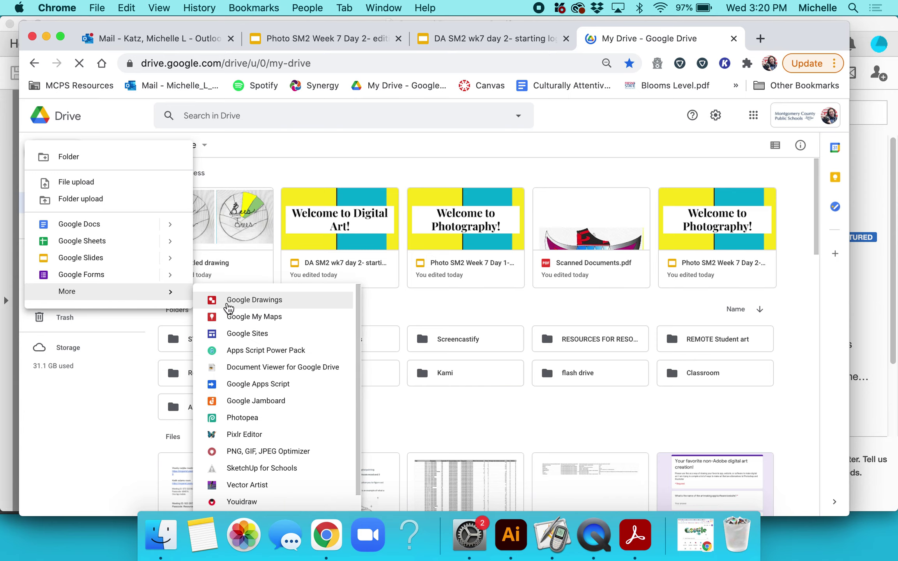
pyautogui.click(253, 300)
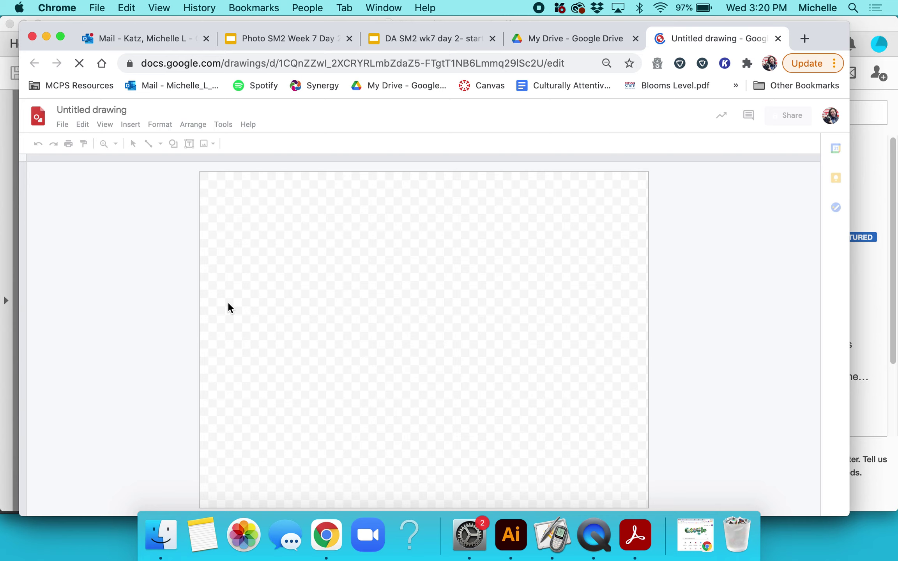
# Insert "Screen Shot 2021-03-17 at 3.19.48 PM" from the computer and shrink it proportionally to about half the canvas width
pyautogui.click(210, 145)
pyautogui.click(218, 164)
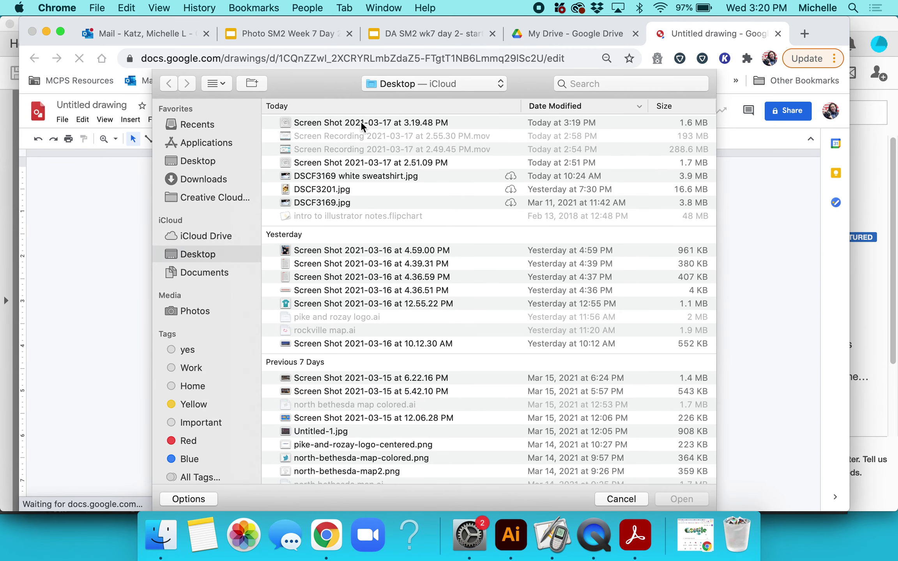
pyautogui.click(360, 122)
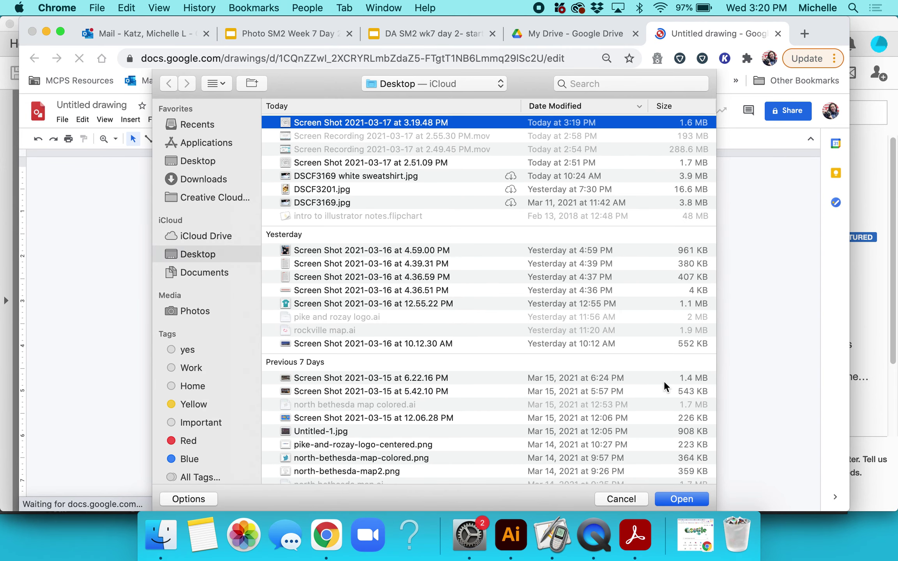
pyautogui.click(685, 498)
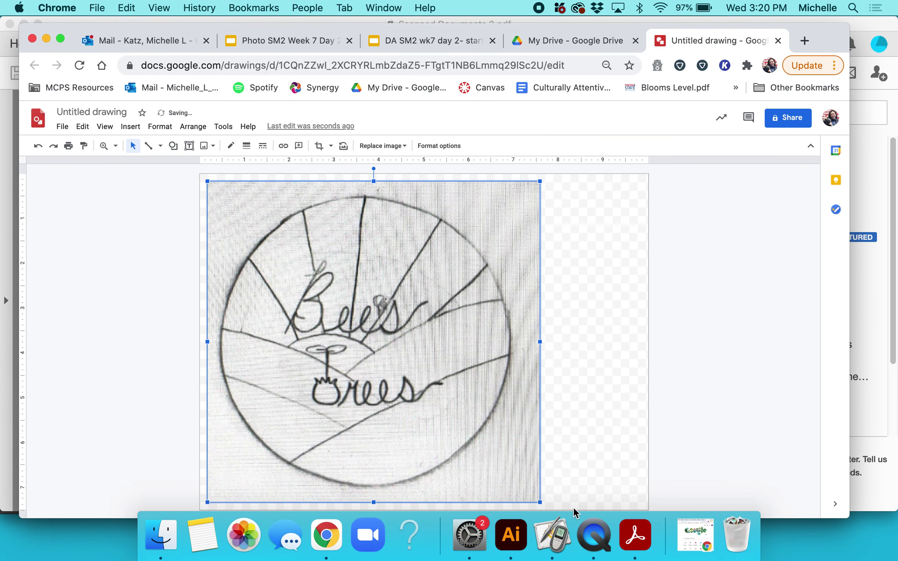
pyautogui.moveTo(542, 505); pyautogui.dragTo(397, 391)
pyautogui.click(465, 361)
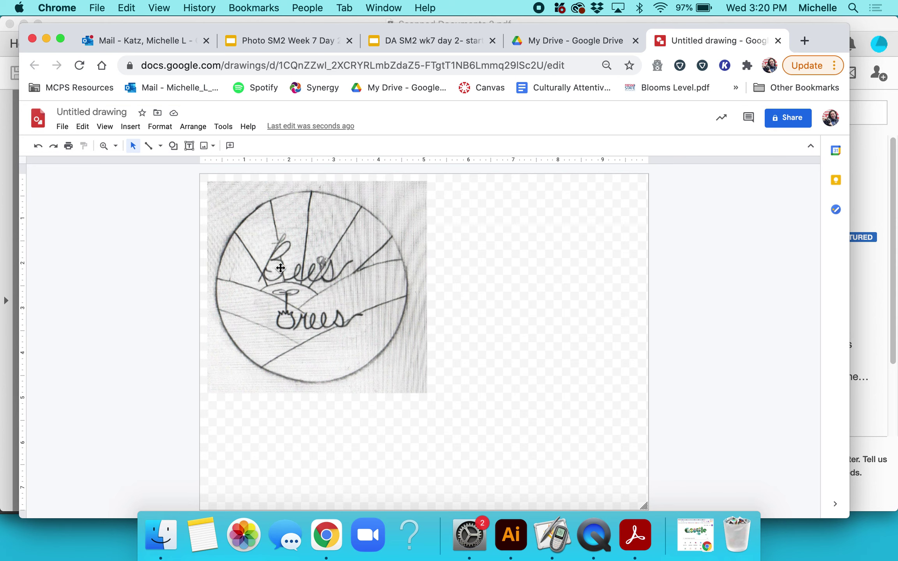
# Duplicate the sketch image and place the two copies side by side across the upper part of the canvas
pyautogui.click(364, 303)
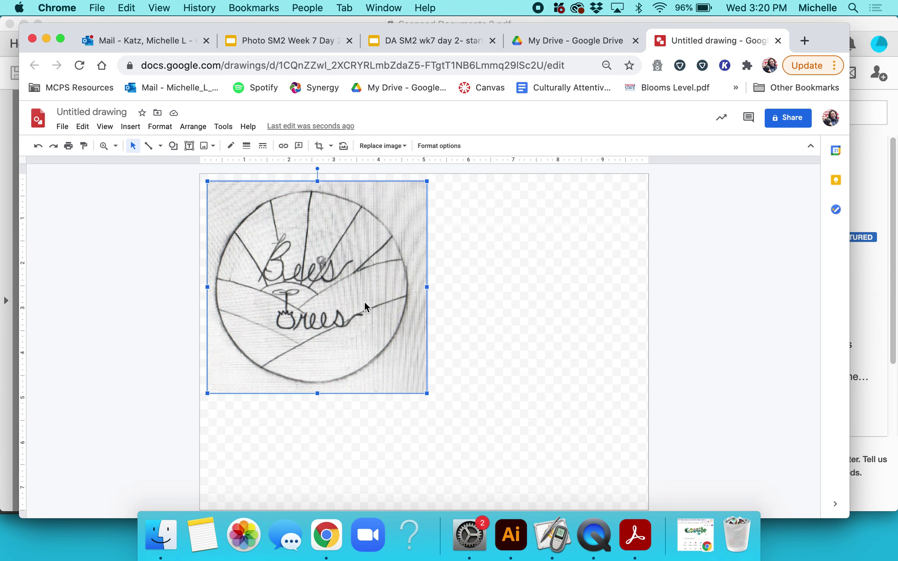
pyautogui.click(510, 318)
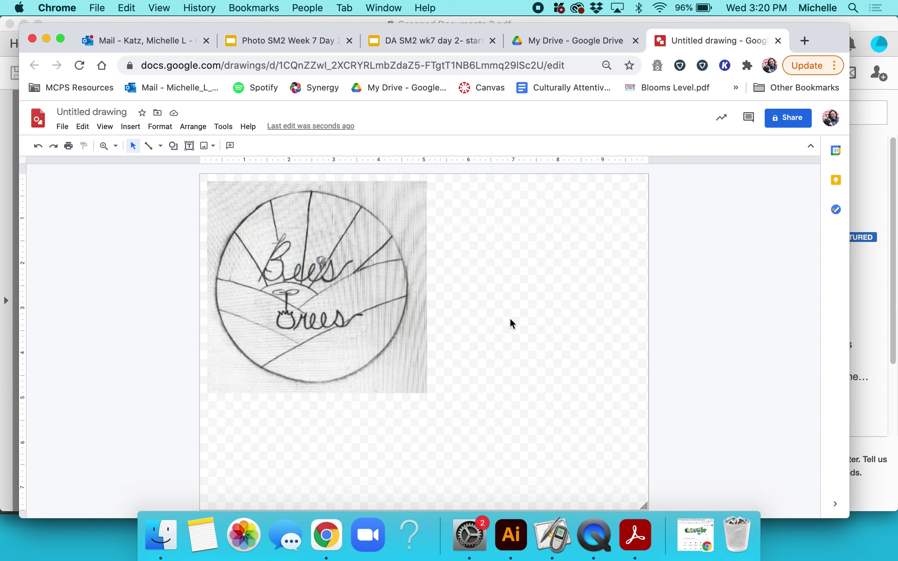
pyautogui.press('super+v')
pyautogui.moveTo(345, 283); pyautogui.dragTo(557, 277)
pyautogui.moveTo(385, 275); pyautogui.dragTo(380, 275)
pyautogui.click(468, 411)
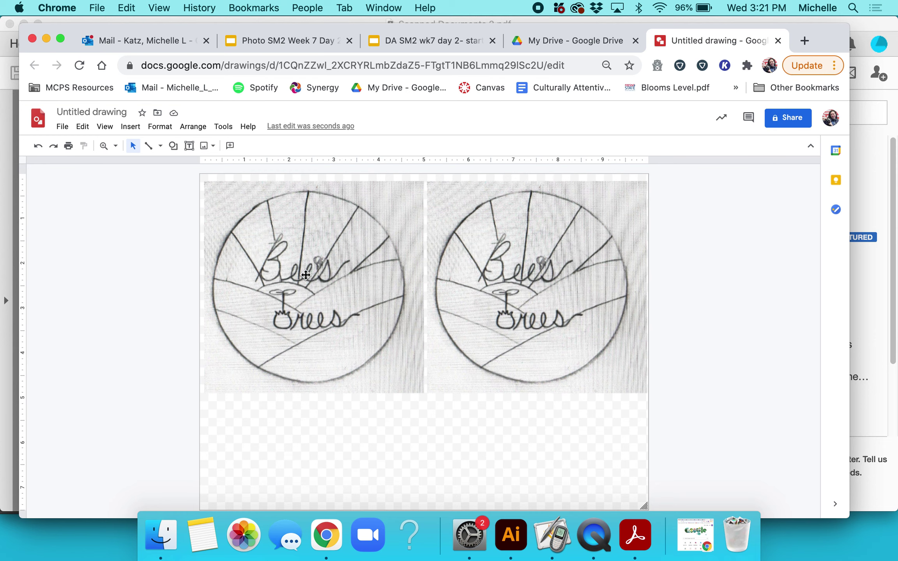
# Trace the small rightmost sun-ray wedge of the left sketch as a closed shape with the Curve tool
pyautogui.click(160, 147)
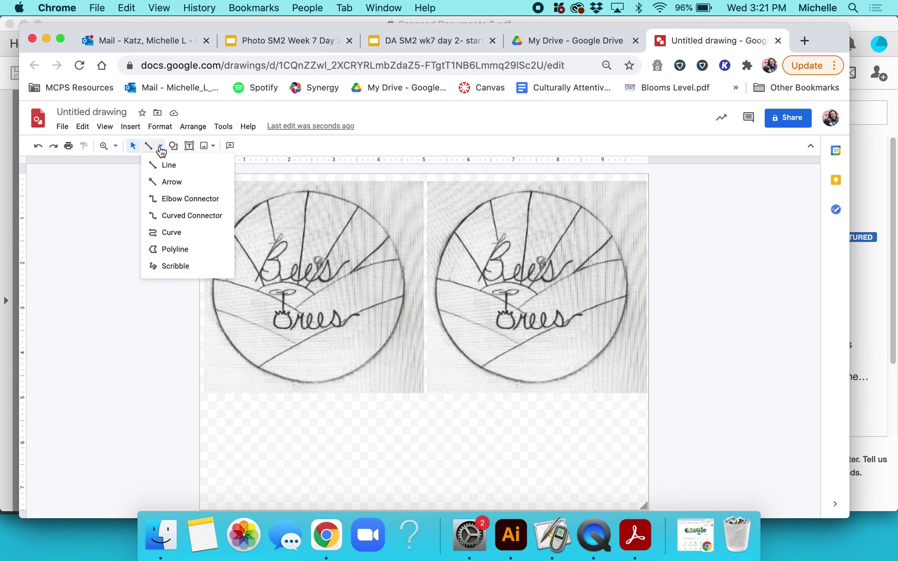
pyautogui.click(174, 236)
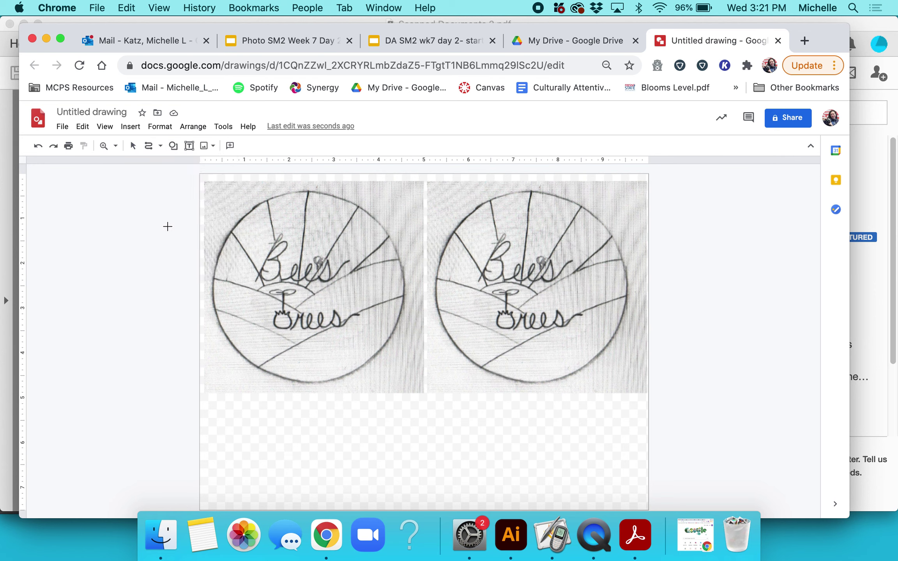
pyautogui.click(115, 146)
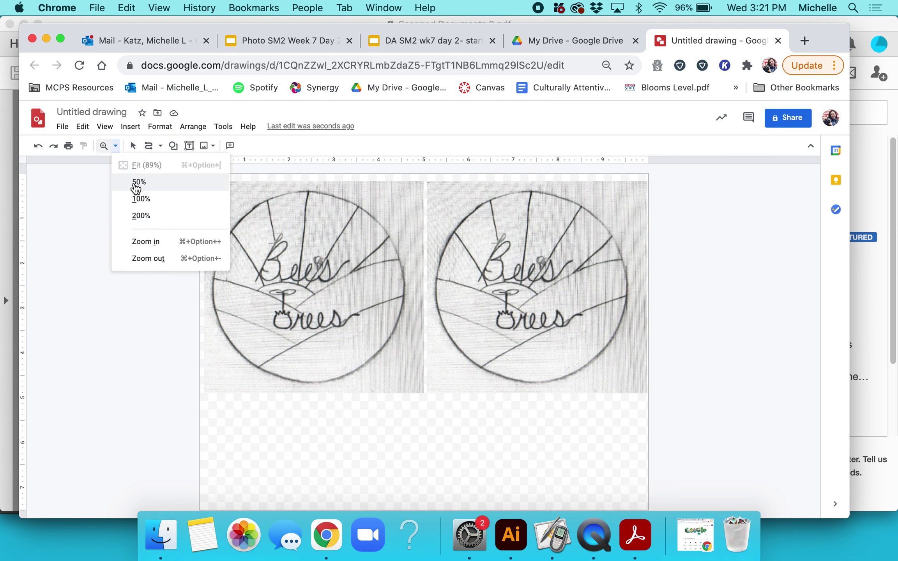
pyautogui.click(155, 238)
pyautogui.scroll(5, 209, 282)
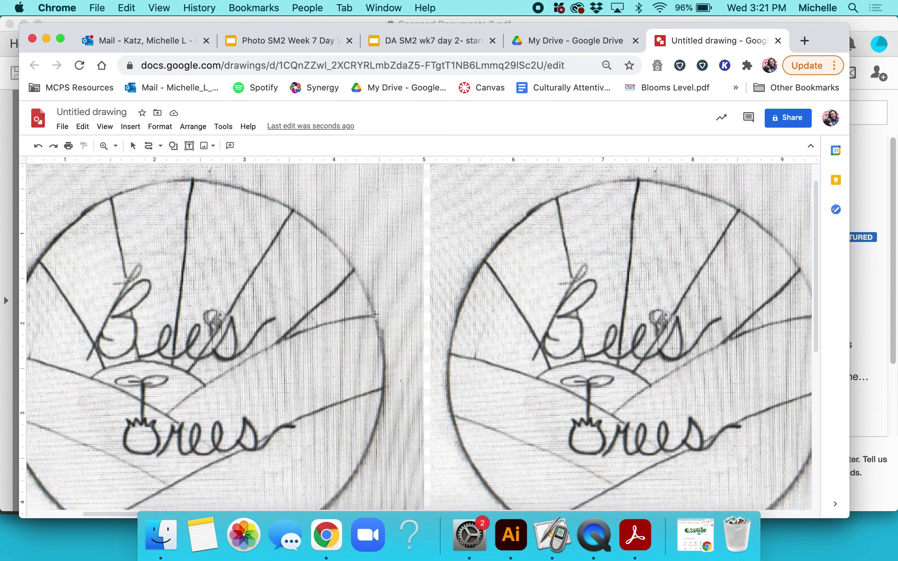
pyautogui.click(374, 313)
pyautogui.click(365, 289)
pyautogui.click(346, 280)
pyautogui.click(284, 338)
pyautogui.click(375, 318)
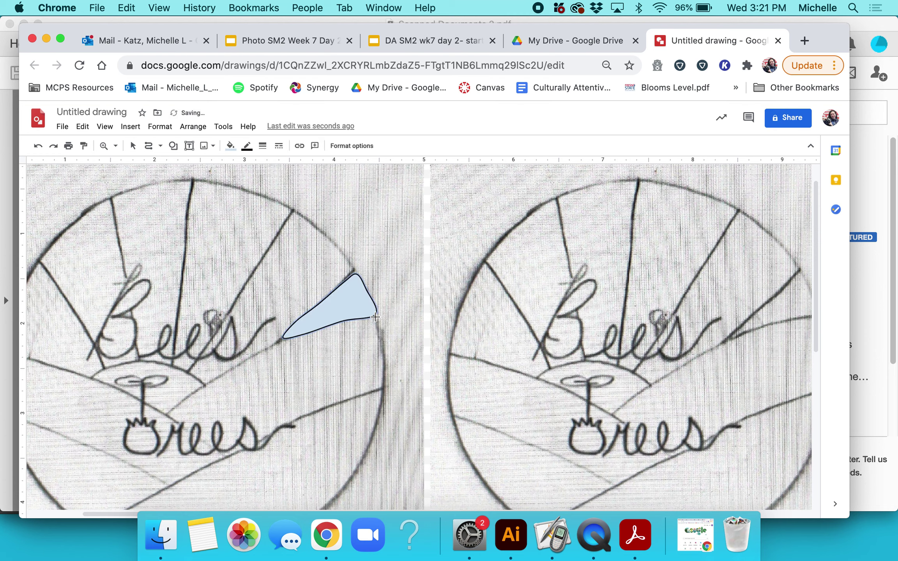
# Fill the traced wedge with yellow and move it onto the matching wedge of the right sketch
pyautogui.click(230, 146)
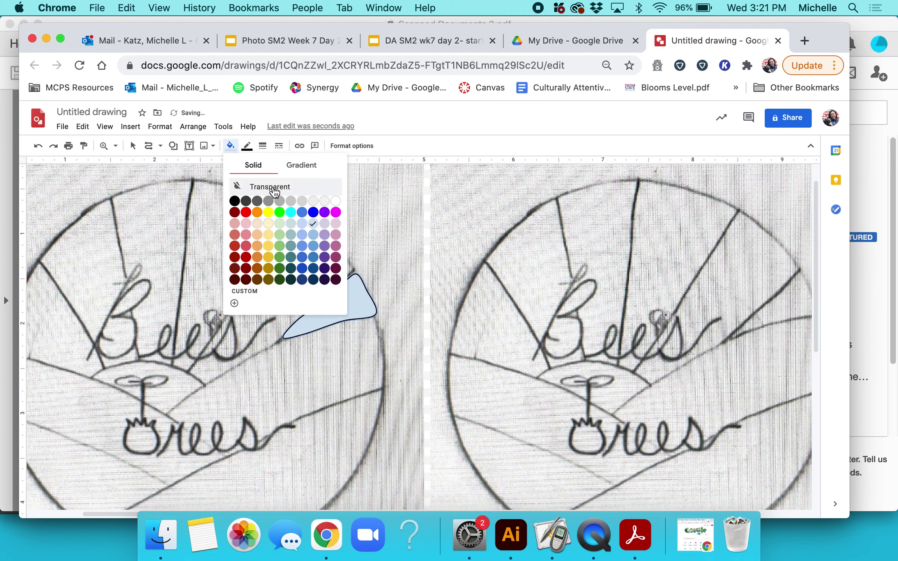
pyautogui.click(268, 210)
pyautogui.click(133, 145)
pyautogui.click(342, 307)
pyautogui.moveTo(381, 301); pyautogui.dragTo(756, 298)
pyautogui.hscroll(3, 697, 362)
pyautogui.moveTo(672, 304); pyautogui.dragTo(725, 307)
pyautogui.click(726, 310)
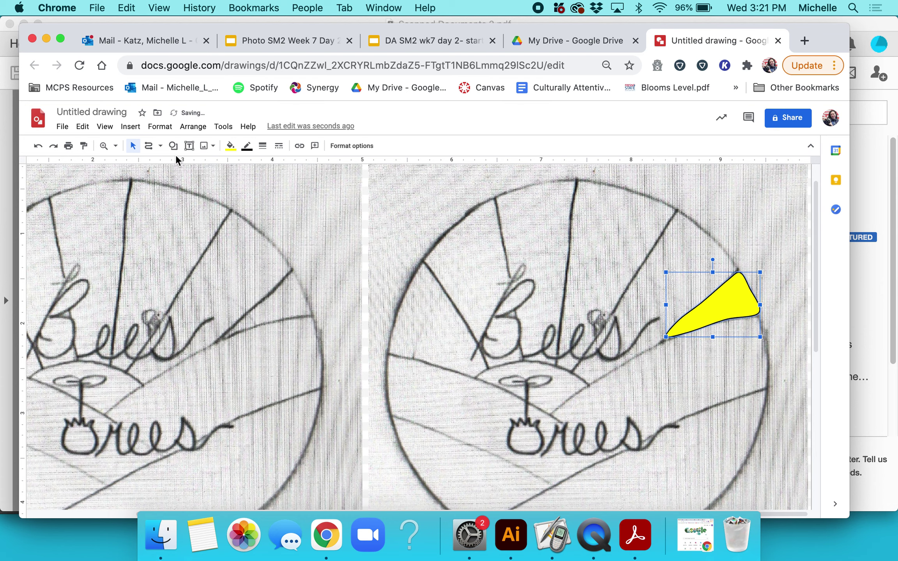
# Trace the larger neighbouring ray section of the left sketch, down to the sun's edge, as a closed curve shape
pyautogui.click(149, 149)
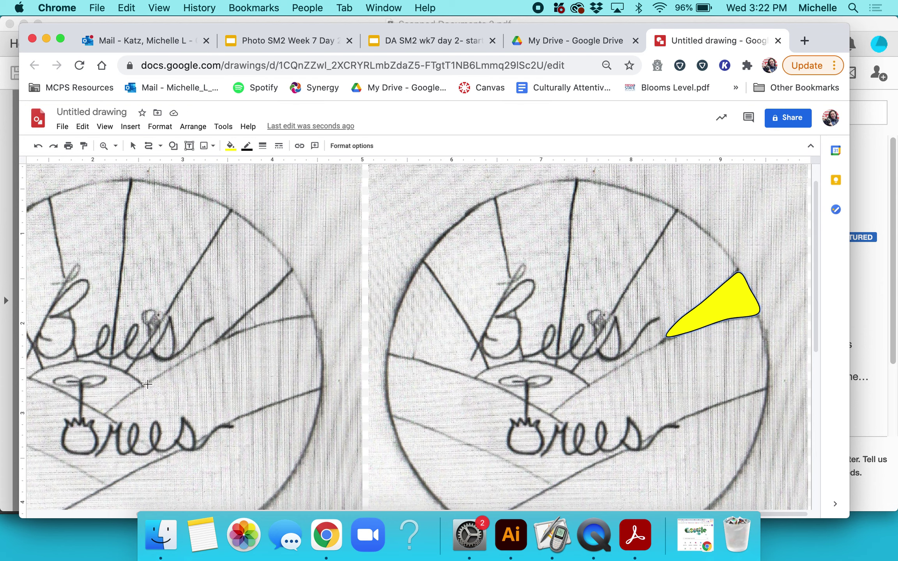
pyautogui.click(179, 363)
pyautogui.click(214, 345)
pyautogui.click(293, 269)
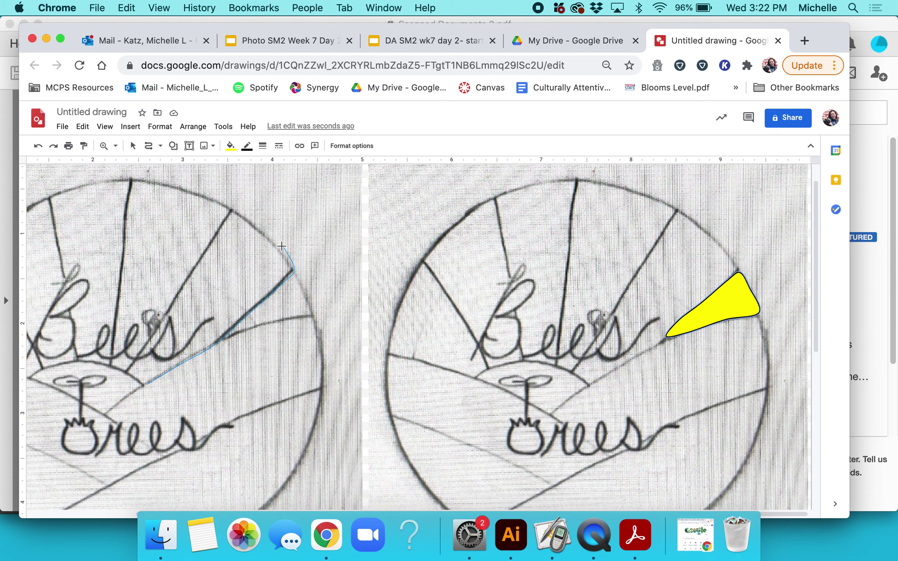
pyautogui.click(247, 220)
pyautogui.click(215, 232)
pyautogui.click(180, 288)
pyautogui.click(130, 371)
pyautogui.click(145, 384)
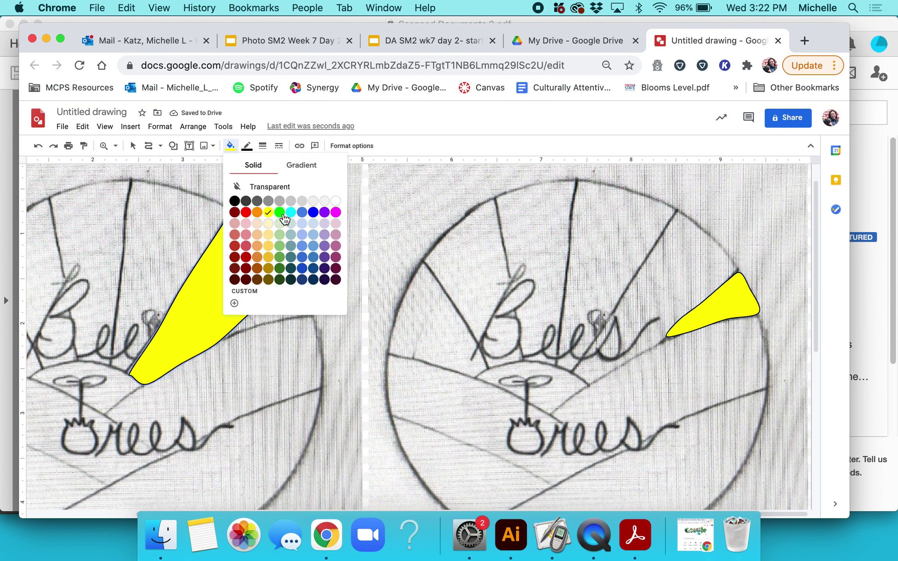
# Fill the larger ray shape with bright green and move it onto the matching section of the right sketch
pyautogui.click(279, 212)
pyautogui.click(133, 146)
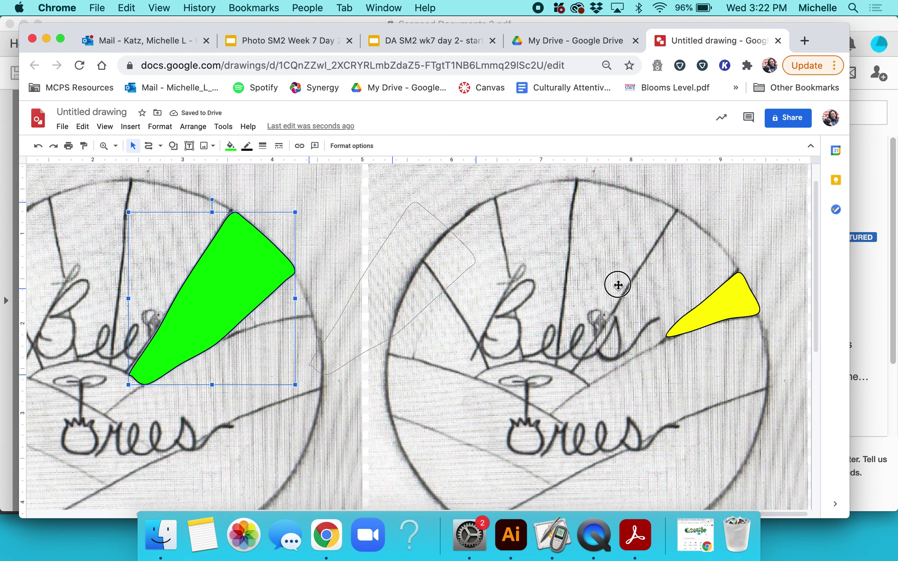
pyautogui.moveTo(693, 284); pyautogui.dragTo(694, 283)
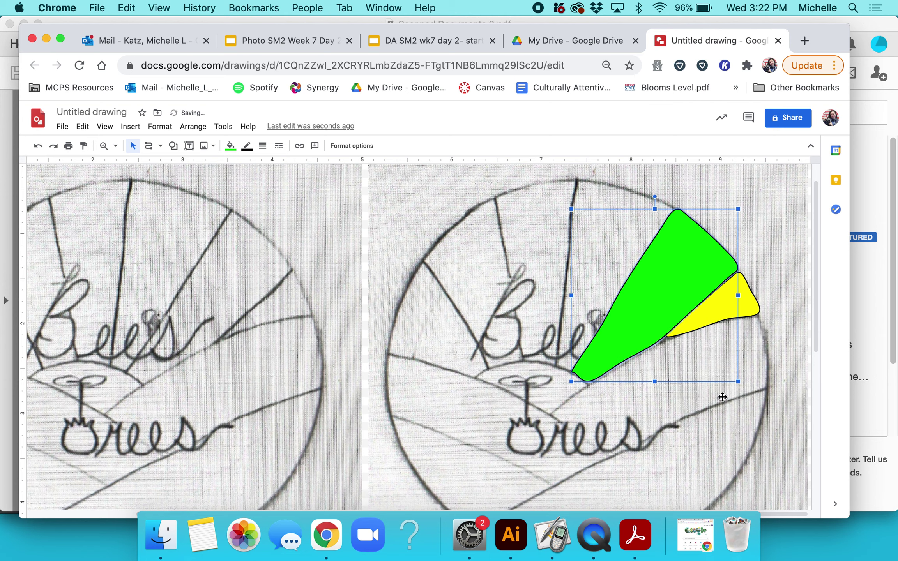
pyautogui.click(325, 186)
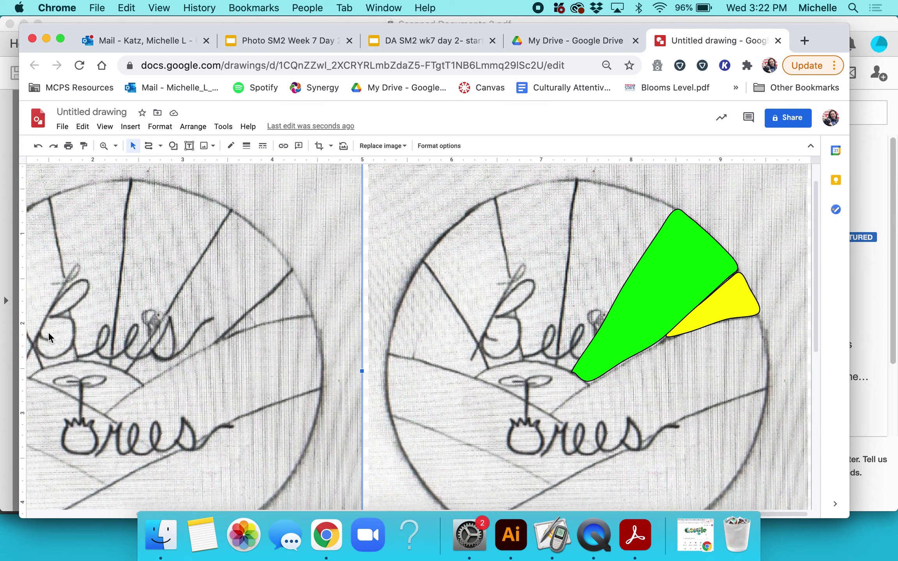
# Trace the letter B of "Bees" on the left sketch freehand with the Scribble tool
pyautogui.click(160, 145)
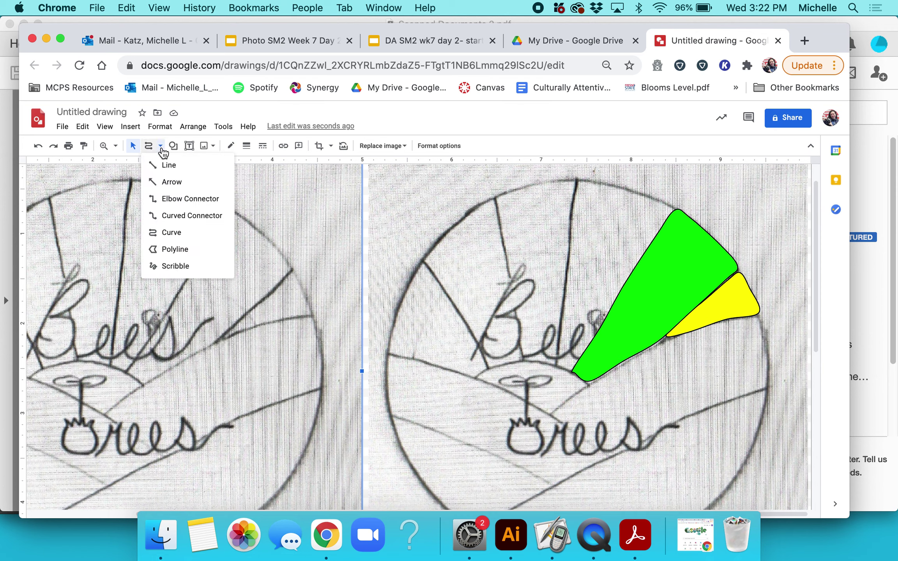
pyautogui.click(176, 266)
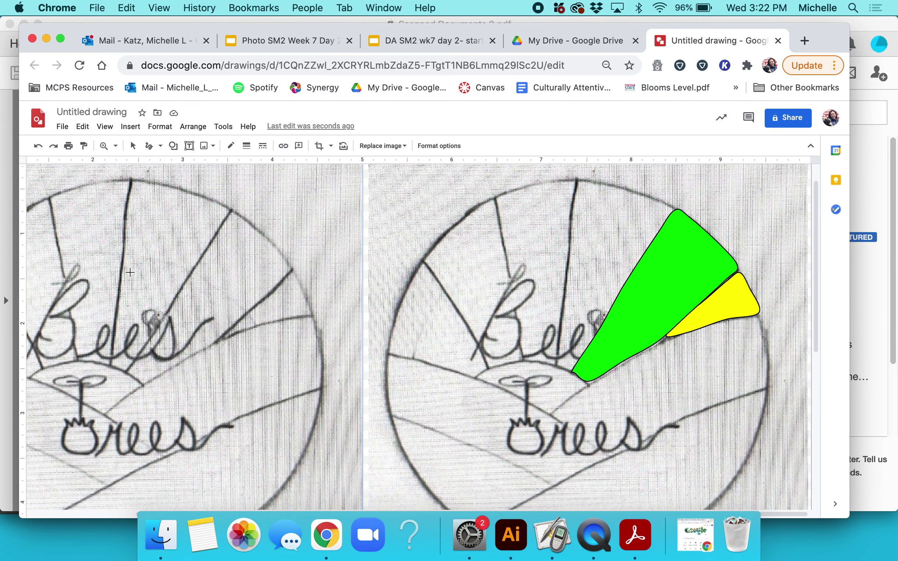
pyautogui.hscroll(-2, 130, 272)
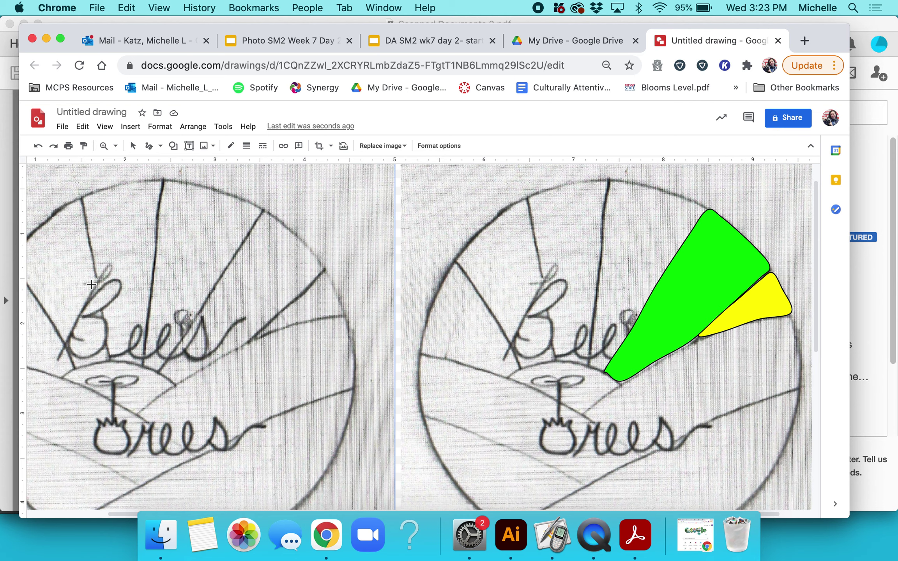
pyautogui.moveTo(86, 284)
pyautogui.mouseDown()
pyautogui.moveTo(110, 275)
pyautogui.moveTo(103, 271)
pyautogui.moveTo(63, 350)
pyautogui.moveTo(94, 294)
pyautogui.moveTo(117, 278)
pyautogui.moveTo(116, 298)
pyautogui.moveTo(86, 314)
pyautogui.moveTo(103, 321)
pyautogui.moveTo(106, 346)
pyautogui.moveTo(78, 357)
pyautogui.moveTo(67, 334)
pyautogui.moveTo(84, 338)
pyautogui.mouseUp()
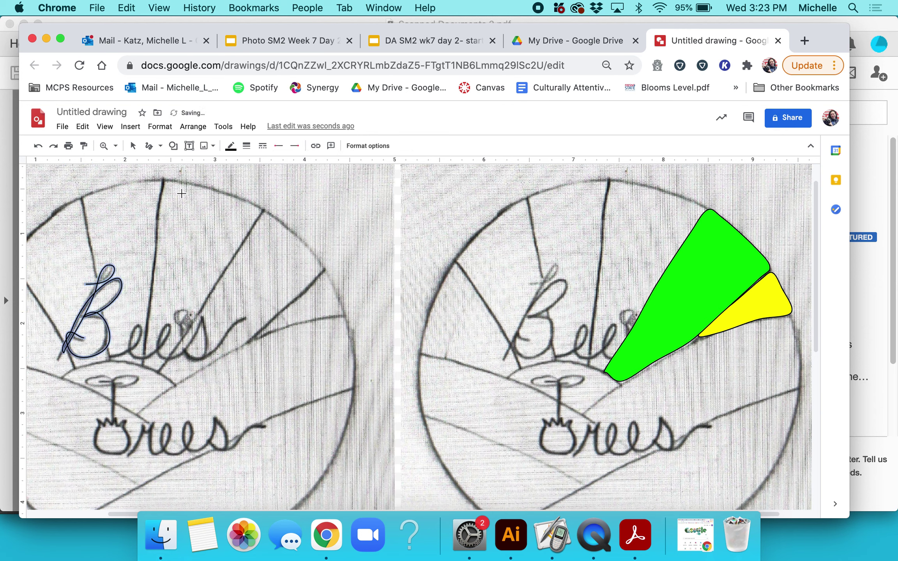
# Set the line weight of the traced letter B on the left sketch to 4px
pyautogui.click(247, 147)
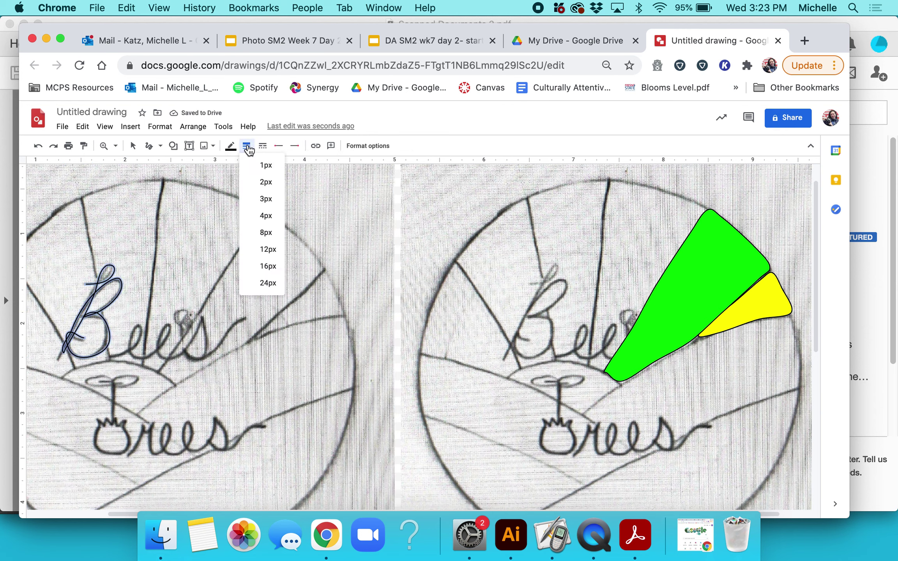
pyautogui.click(265, 217)
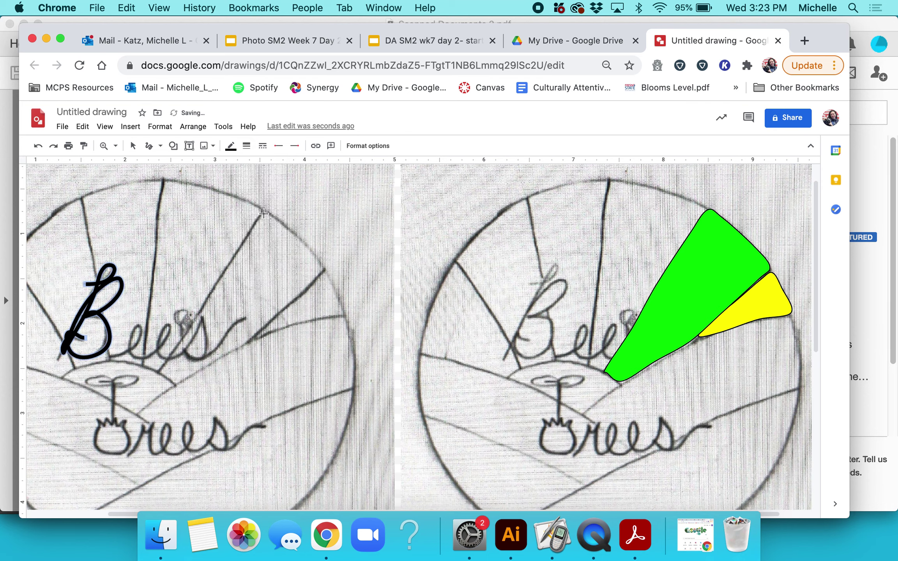
pyautogui.click(231, 152)
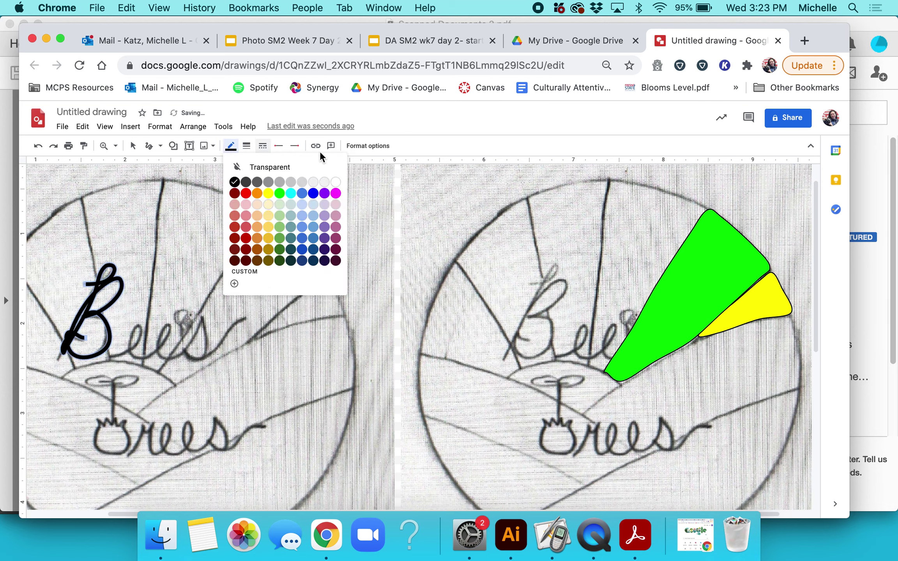
pyautogui.click(395, 126)
pyautogui.click(132, 145)
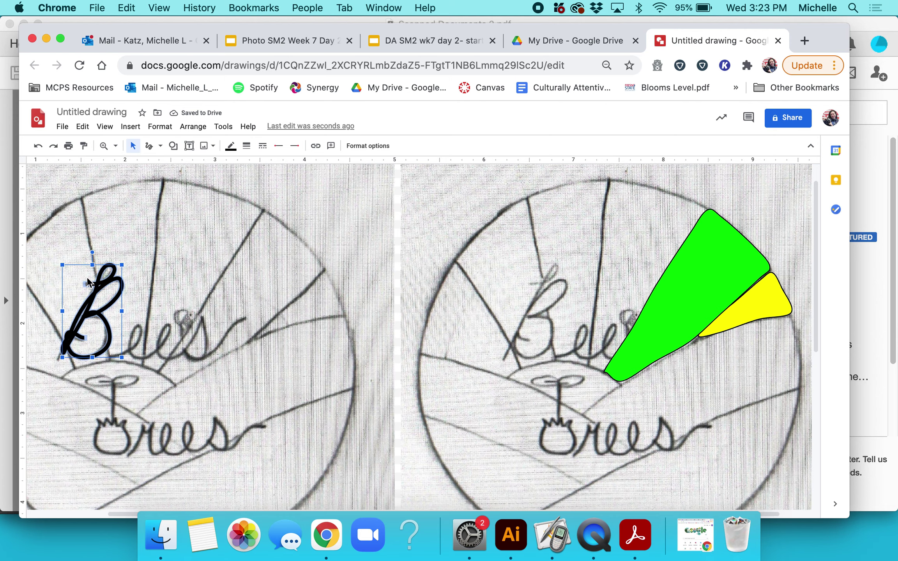
pyautogui.click(363, 302)
pyautogui.moveTo(363, 302); pyautogui.dragTo(411, 304)
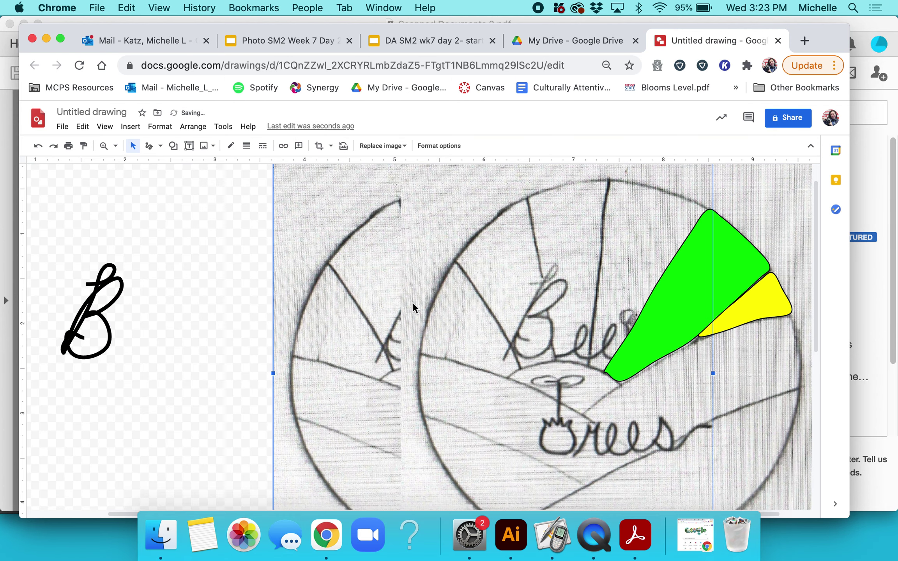
pyautogui.press('super+z')
# Move the thickened letter B from the left sketch onto the matching B of the right sketch
pyautogui.click(173, 287)
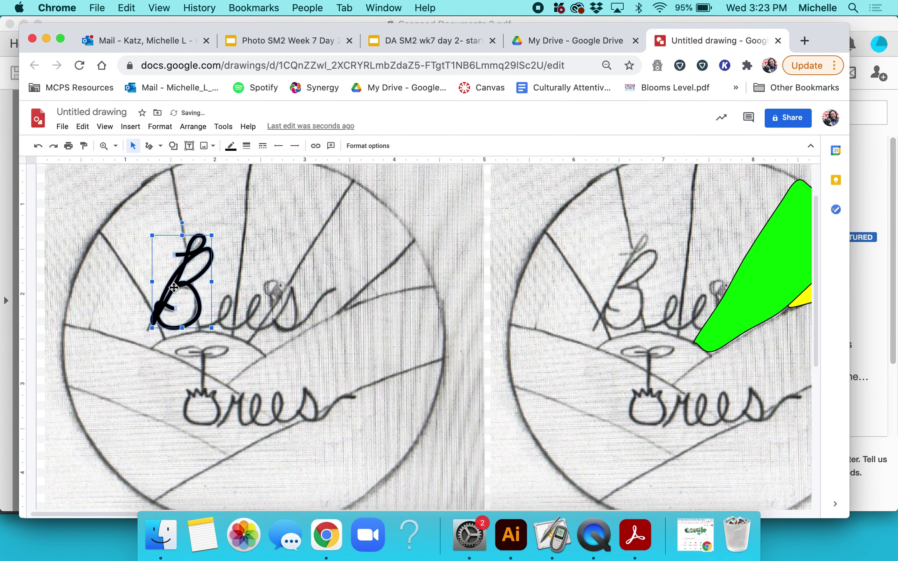
pyautogui.moveTo(186, 281)
pyautogui.mouseDown()
pyautogui.moveTo(537, 287)
pyautogui.moveTo(563, 276)
pyautogui.moveTo(628, 292)
pyautogui.moveTo(622, 279)
pyautogui.mouseUp()
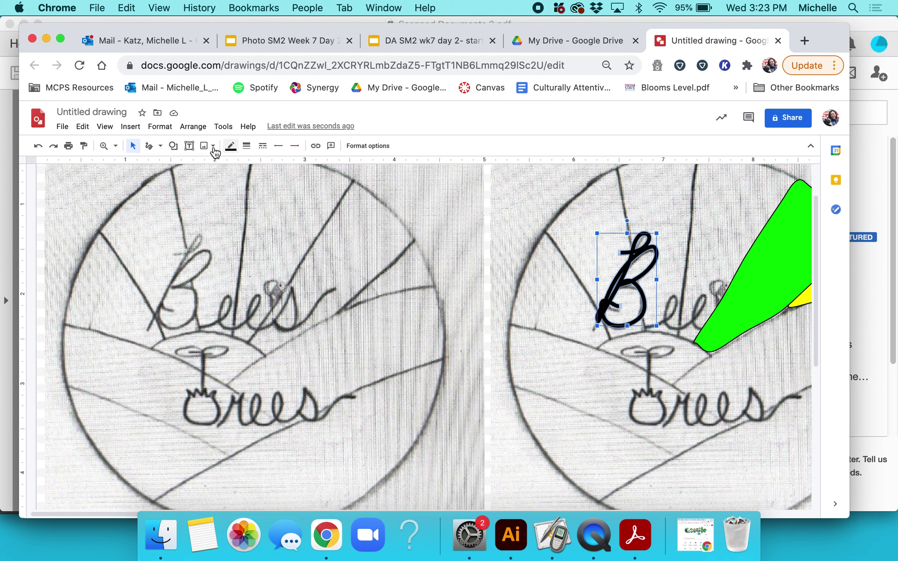
# Trace the letters "ees" of "Bees" on the left sketch with the Scribble tool and move them beside the B on the right sketch
pyautogui.click(148, 146)
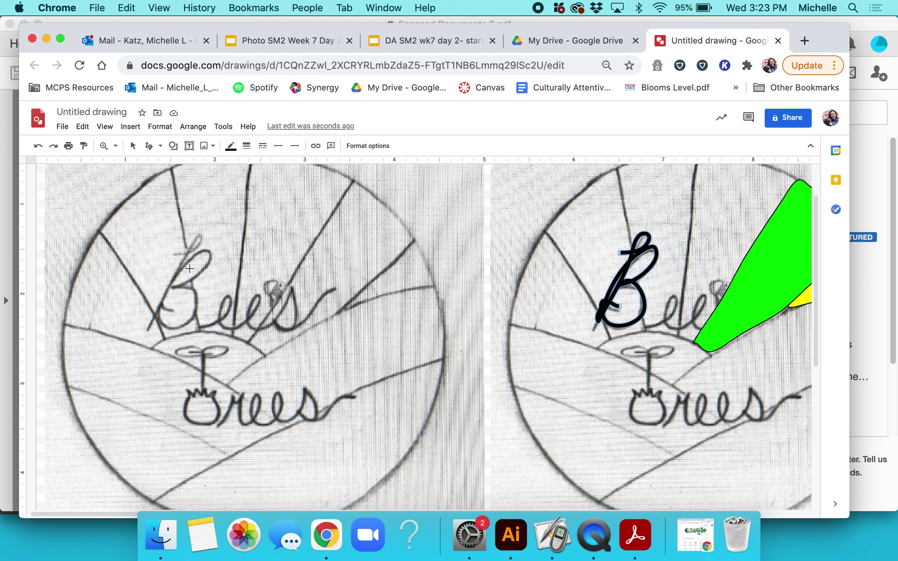
pyautogui.press('Escape')
pyautogui.click(149, 146)
pyautogui.moveTo(199, 329)
pyautogui.mouseDown()
pyautogui.moveTo(233, 308)
pyautogui.moveTo(223, 303)
pyautogui.moveTo(227, 322)
pyautogui.moveTo(245, 323)
pyautogui.moveTo(259, 309)
pyautogui.moveTo(250, 304)
pyautogui.moveTo(252, 324)
pyautogui.moveTo(273, 321)
pyautogui.moveTo(294, 294)
pyautogui.moveTo(297, 308)
pyautogui.moveTo(281, 324)
pyautogui.moveTo(305, 321)
pyautogui.moveTo(335, 287)
pyautogui.mouseUp()
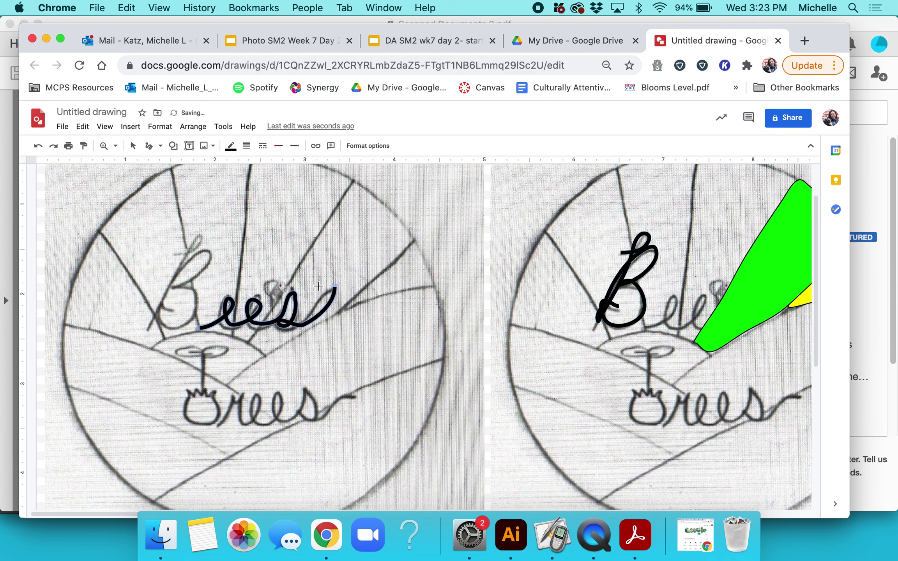
pyautogui.moveTo(278, 319)
pyautogui.mouseDown()
pyautogui.moveTo(584, 306)
pyautogui.moveTo(711, 320)
pyautogui.mouseUp()
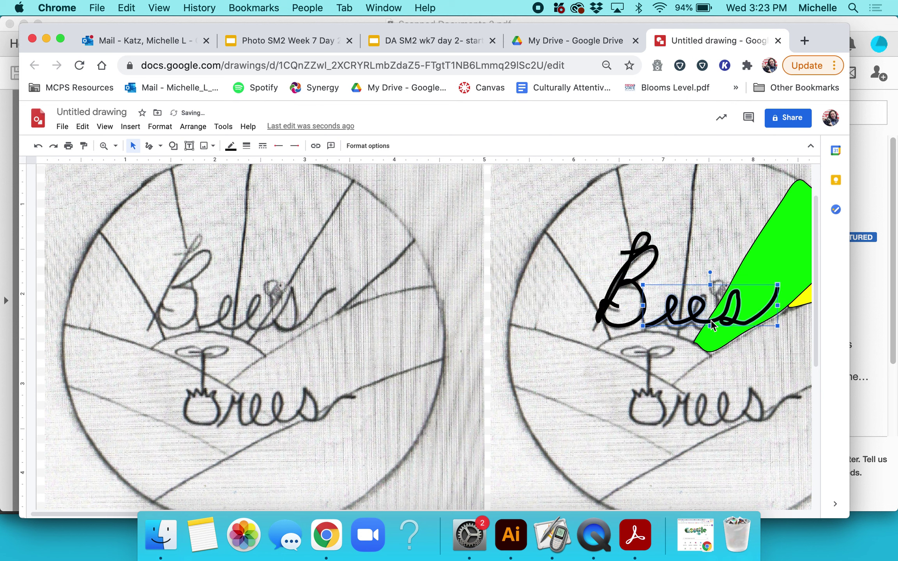
pyautogui.click(709, 263)
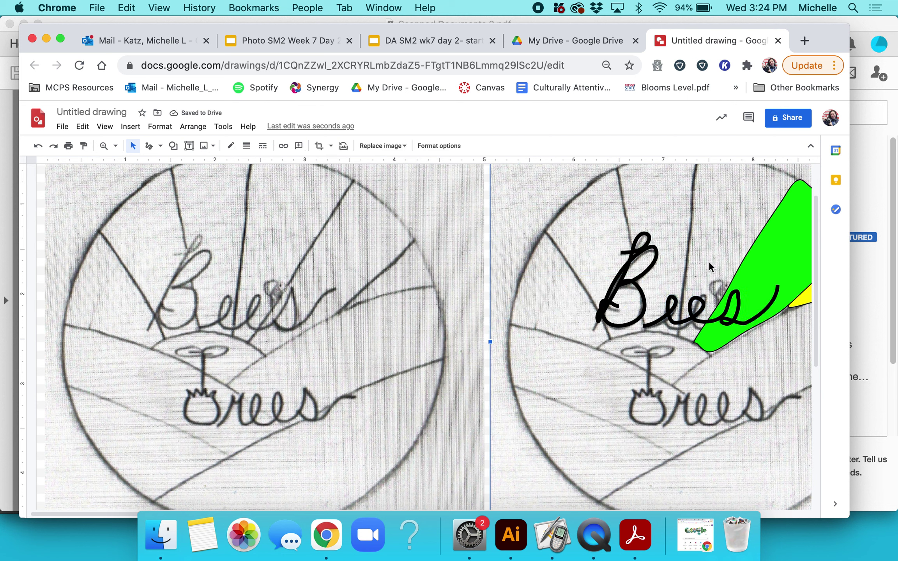